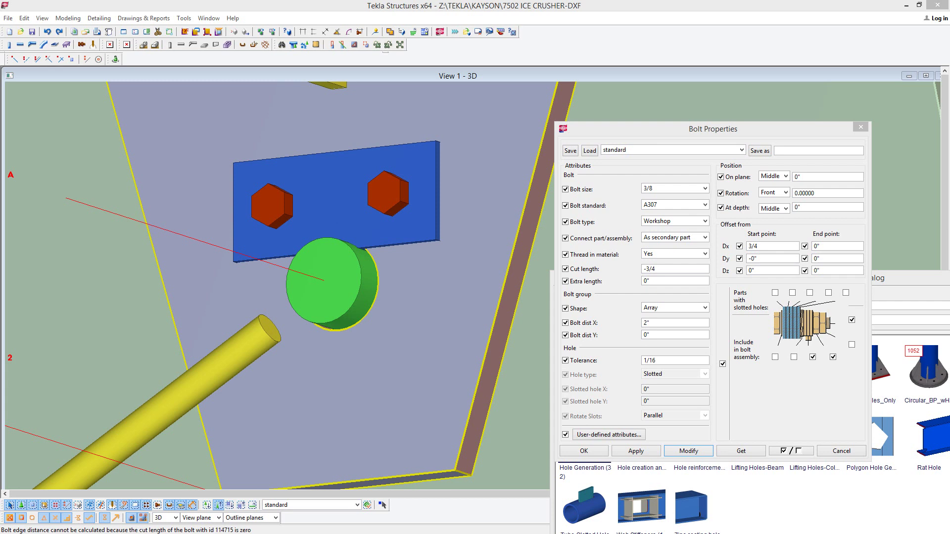
Step: Exclude the bolt and all its hardware from the small plate's two-bolt group, keeping it as holes only
{"action": "left_click", "coordinate": [337, 168]}
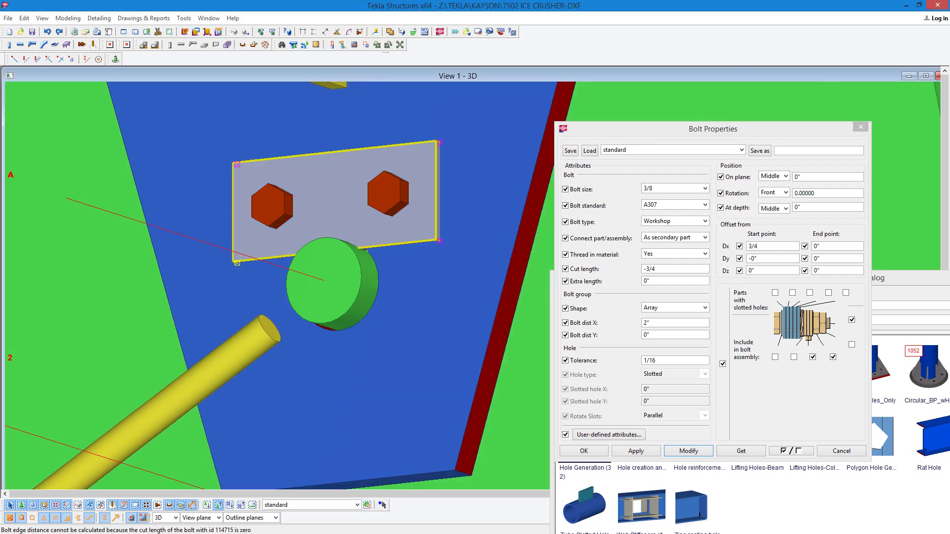
{"action": "left_click", "coordinate": [388, 194]}
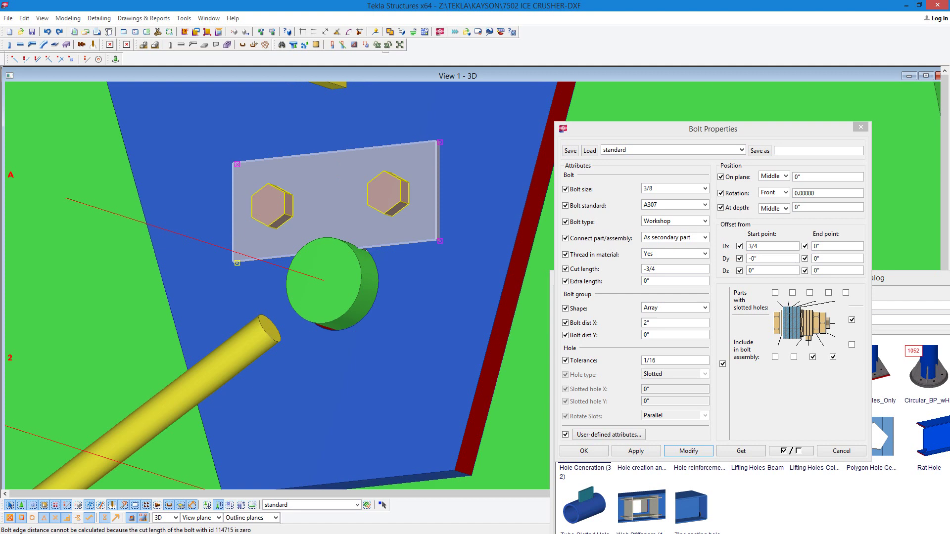
{"action": "double_click", "coordinate": [388, 193]}
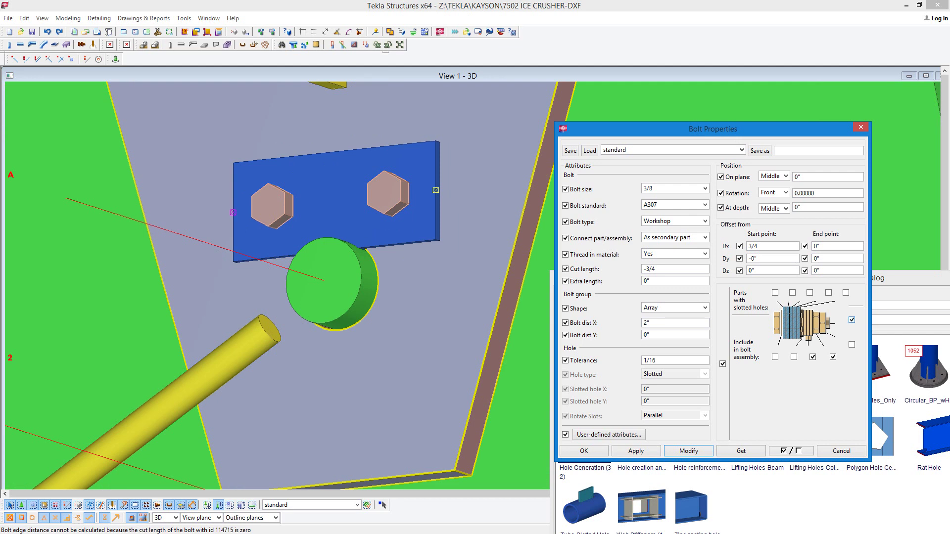
{"action": "left_click", "coordinate": [852, 319]}
{"action": "left_click", "coordinate": [812, 357]}
{"action": "left_click", "coordinate": [833, 357]}
{"action": "left_click", "coordinate": [688, 451]}
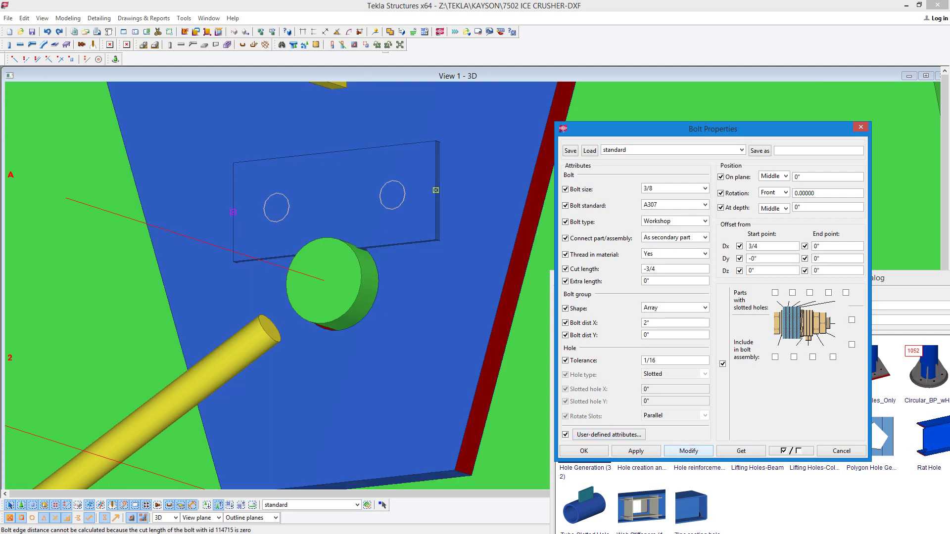
{"action": "left_click", "coordinate": [337, 198]}
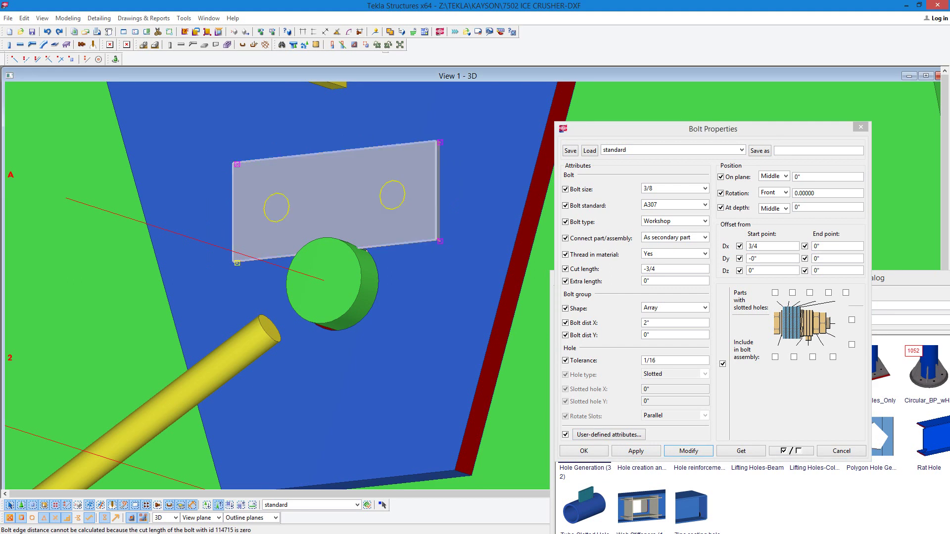
{"action": "left_click", "coordinate": [584, 451]}
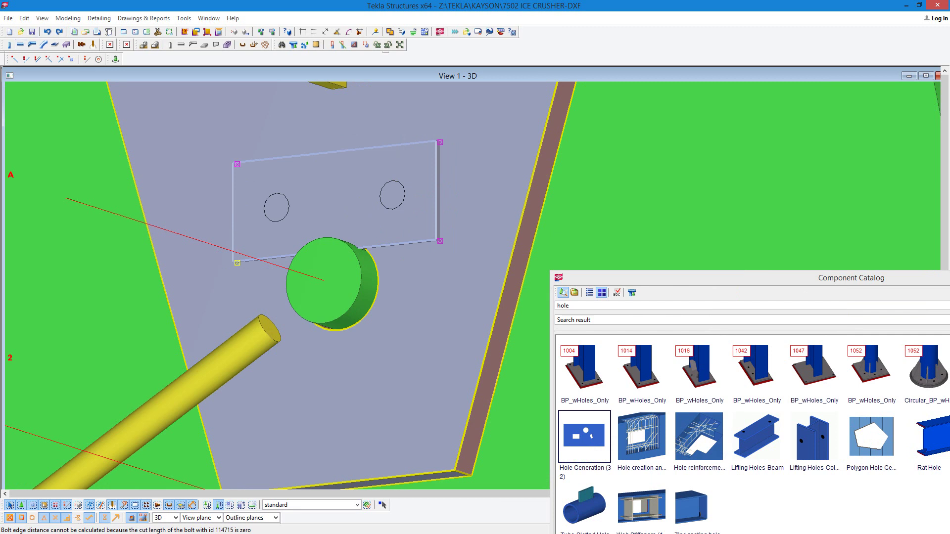
Step: Run the global Create Surface View wEdge macro on the large tapered plate's face, aligned to its lower edge
{"action": "left_click", "coordinate": [455, 32]}
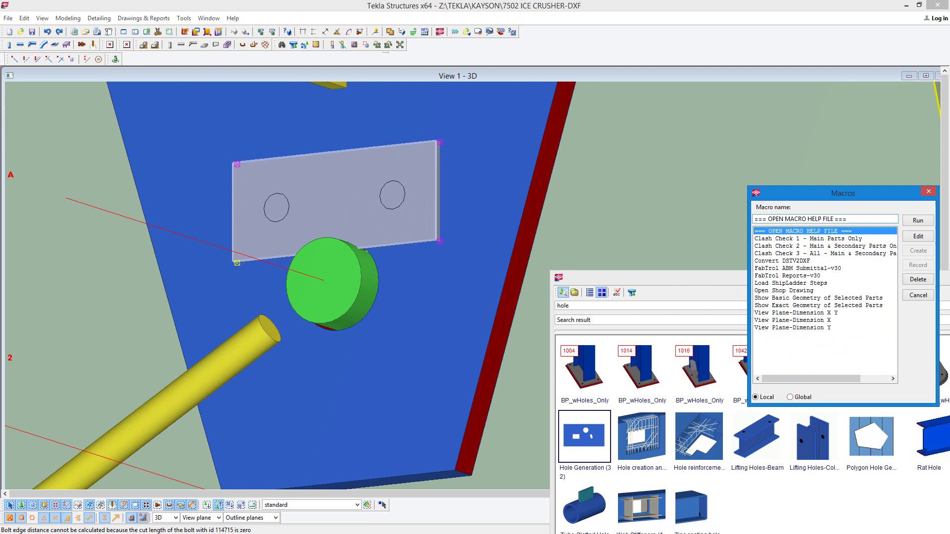
{"action": "left_click", "coordinate": [789, 397]}
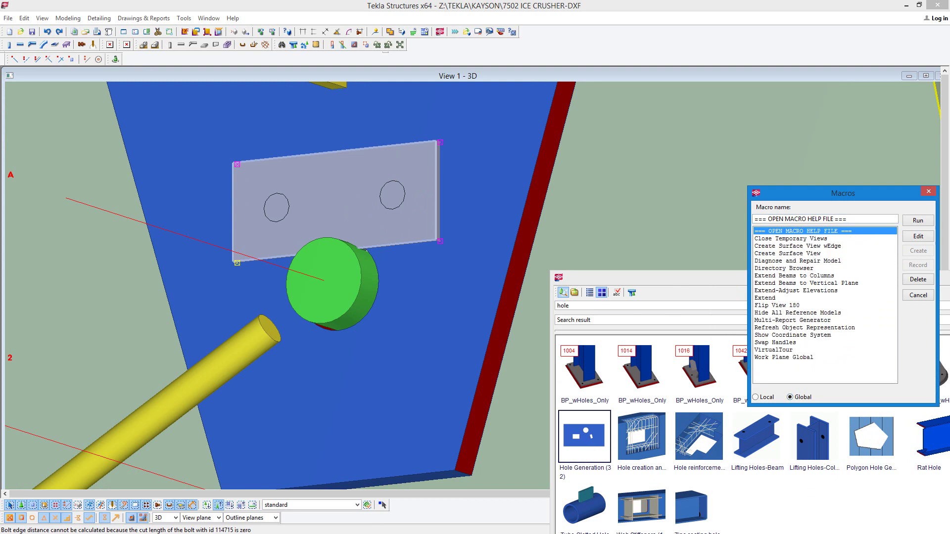
{"action": "left_click", "coordinate": [798, 246]}
{"action": "left_click", "coordinate": [917, 220]}
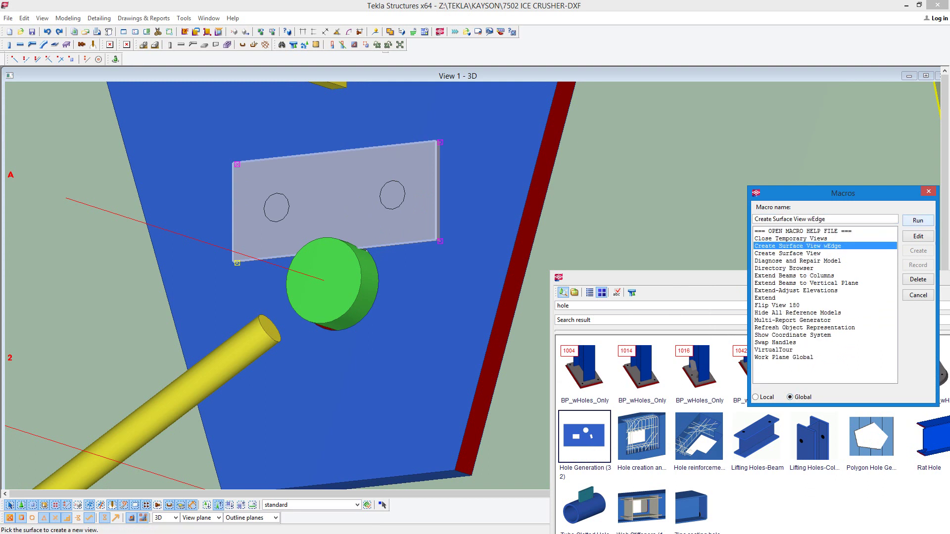
{"action": "left_click", "coordinate": [451, 288]}
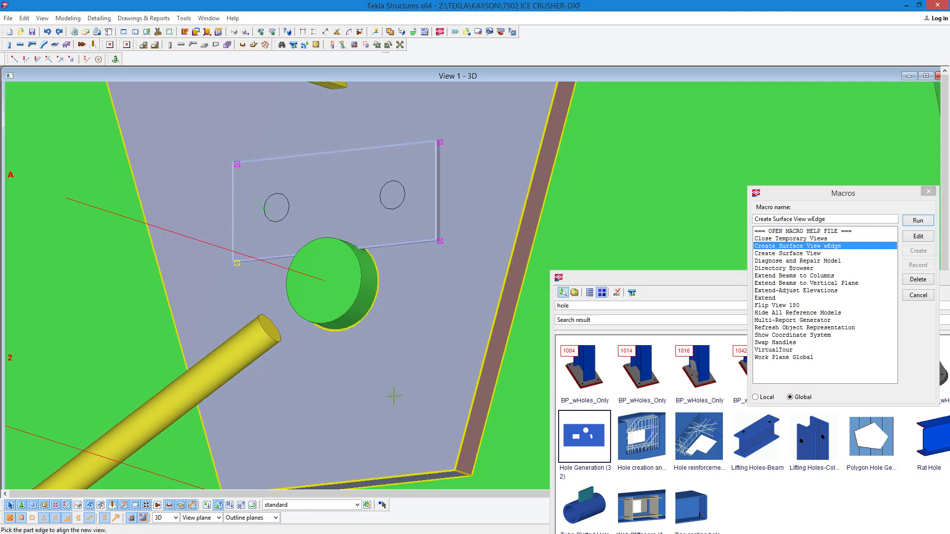
{"action": "left_click", "coordinate": [419, 469]}
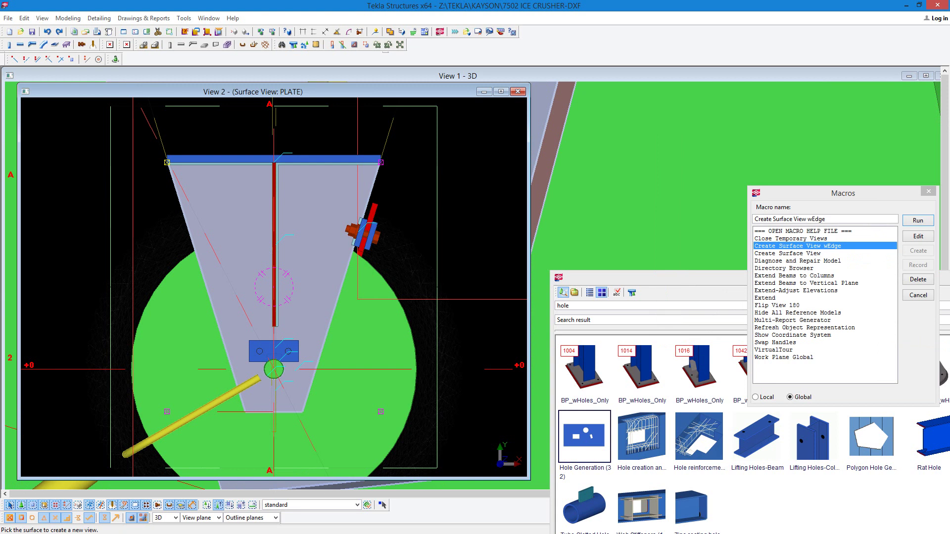
Step: Show the parts as see-through in the new surface view and end the surface view macro
{"action": "scroll", "coordinate": [259, 378], "scroll_direction": "up", "scroll_amount": 6}
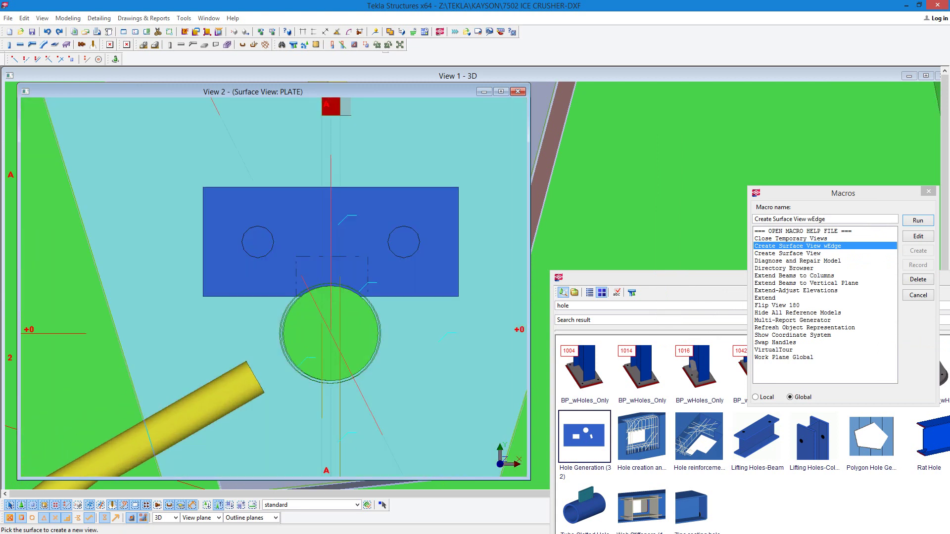
{"action": "key", "text": "ctrl+2"}
{"action": "right_click", "coordinate": [121, 151]}
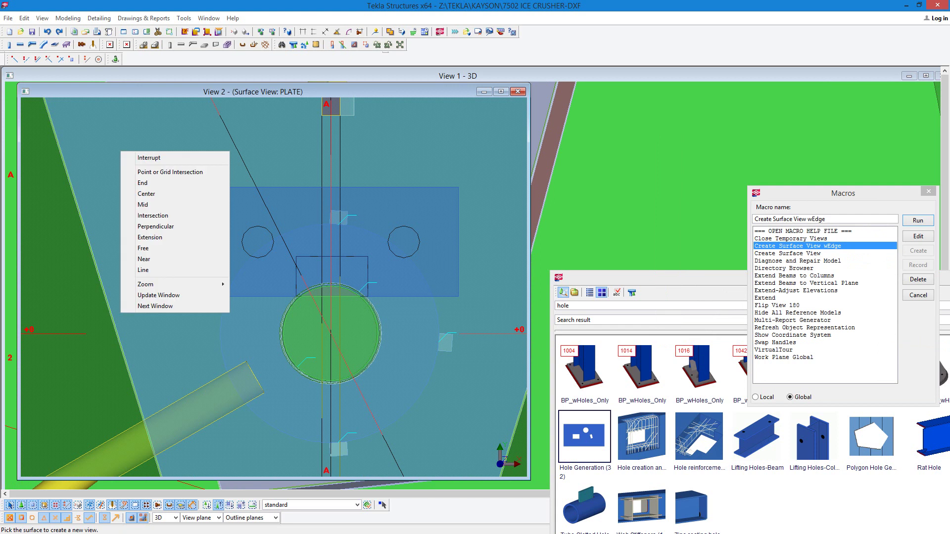
{"action": "left_click", "coordinate": [141, 157]}
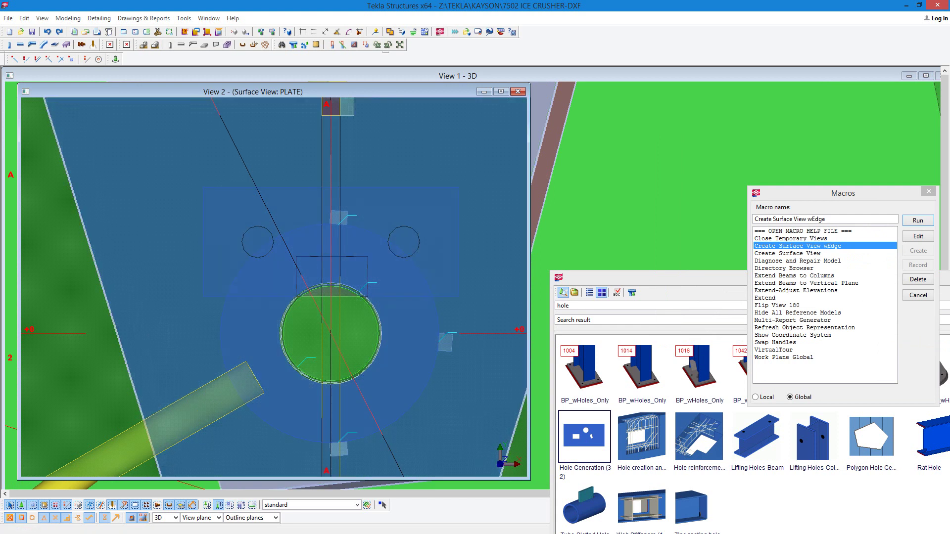
Step: Add a point on the line across each of the small plate's two bolt holes to mark their centres
{"action": "scroll", "coordinate": [259, 236], "scroll_direction": "up", "scroll_amount": 3}
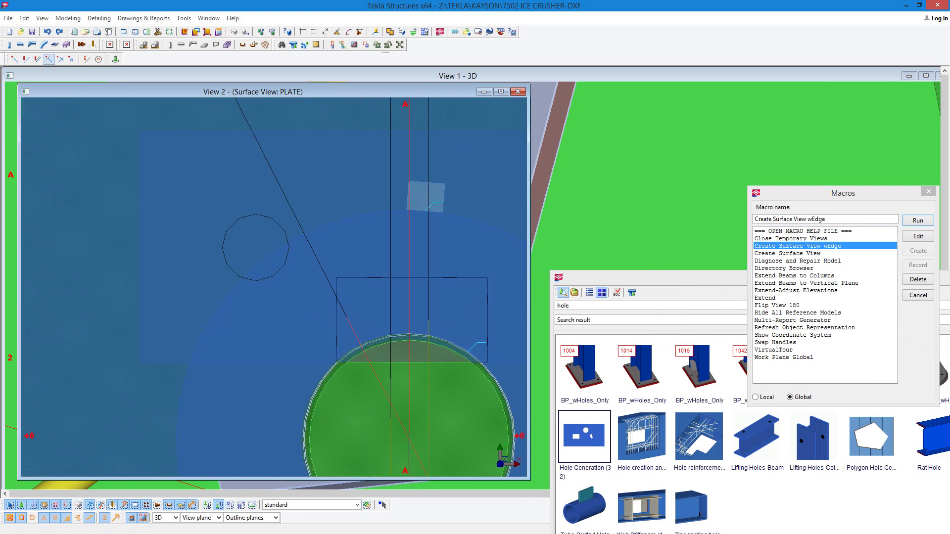
{"action": "left_click", "coordinate": [26, 59]}
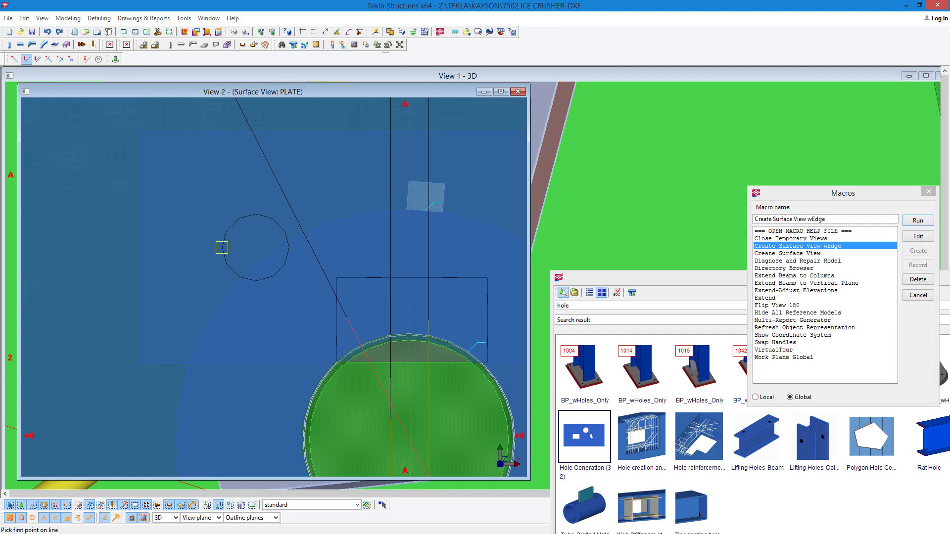
{"action": "left_click", "coordinate": [222, 247]}
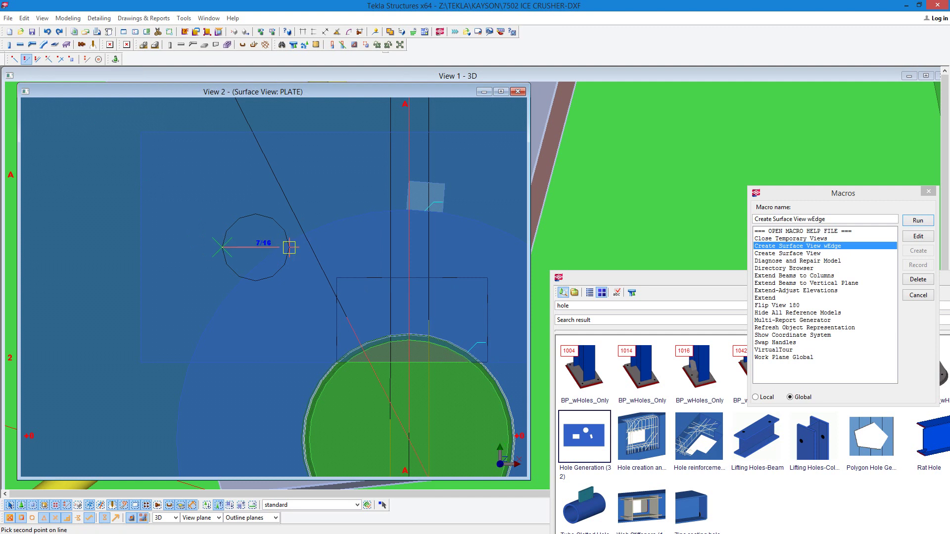
{"action": "left_click", "coordinate": [290, 248]}
{"action": "scroll", "coordinate": [288, 248], "scroll_direction": "down", "scroll_amount": 3}
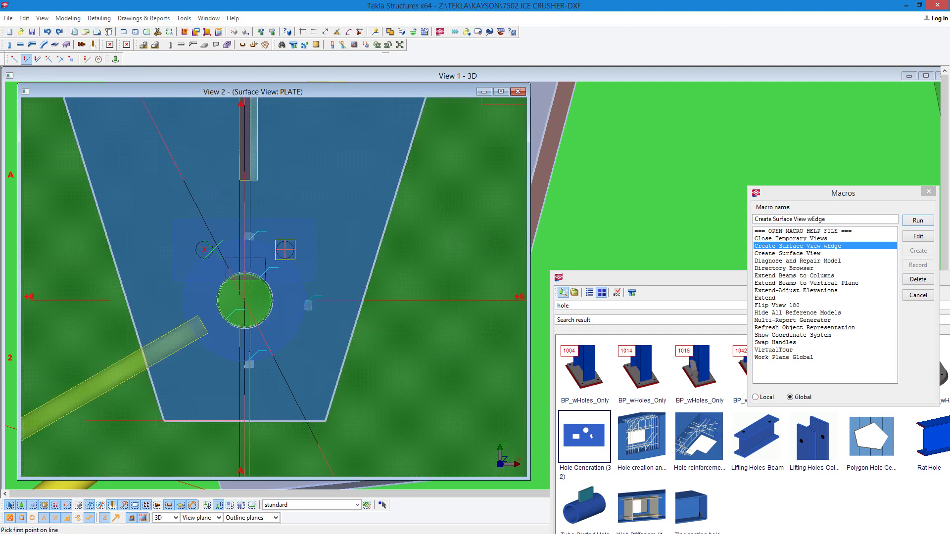
{"action": "scroll", "coordinate": [198, 250], "scroll_direction": "up", "scroll_amount": 8}
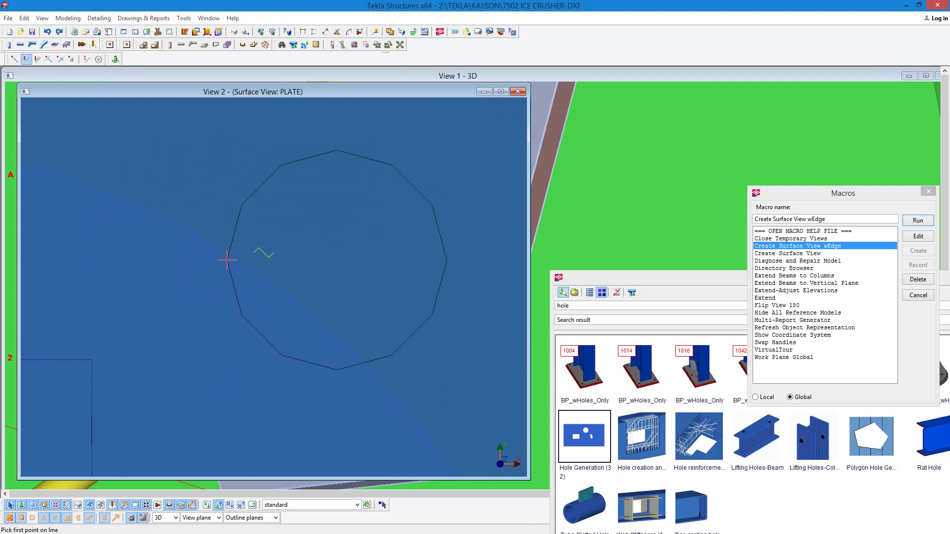
{"action": "left_click", "coordinate": [227, 260]}
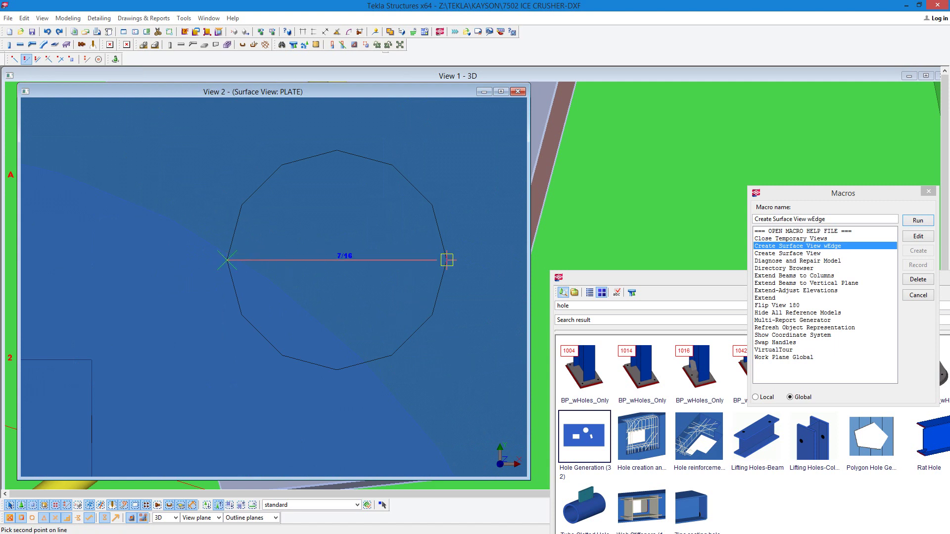
{"action": "left_click", "coordinate": [447, 260]}
{"action": "scroll", "coordinate": [392, 244], "scroll_direction": "down", "scroll_amount": 6}
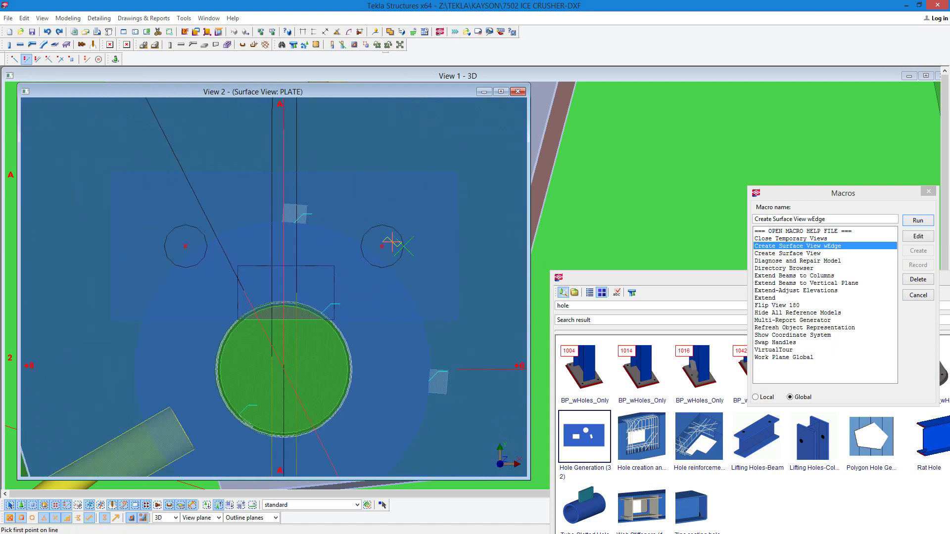
{"action": "scroll", "coordinate": [392, 243], "scroll_direction": "down", "scroll_amount": 1}
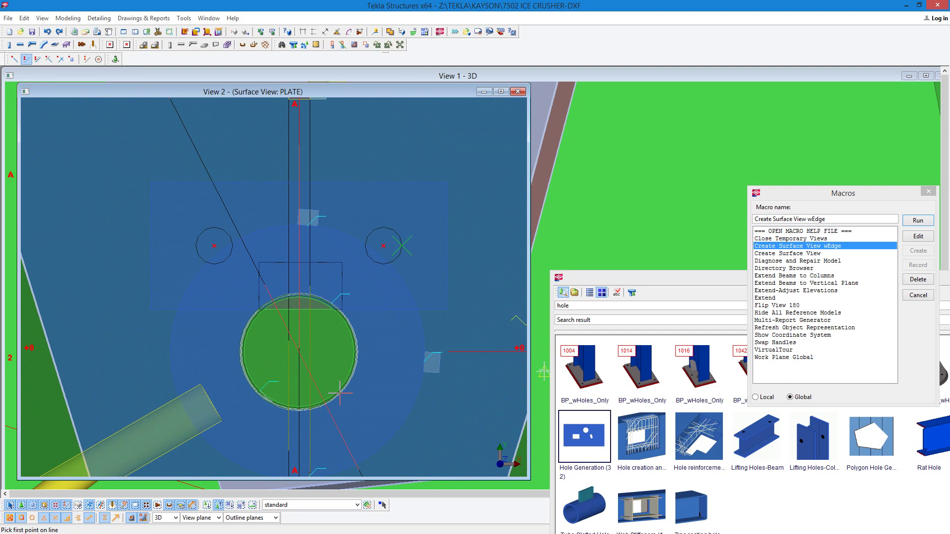
Step: Apply Hole Generation (32) settings for a circular cut of 5/16 with both offsets at -5/32
{"action": "double_click", "coordinate": [584, 436]}
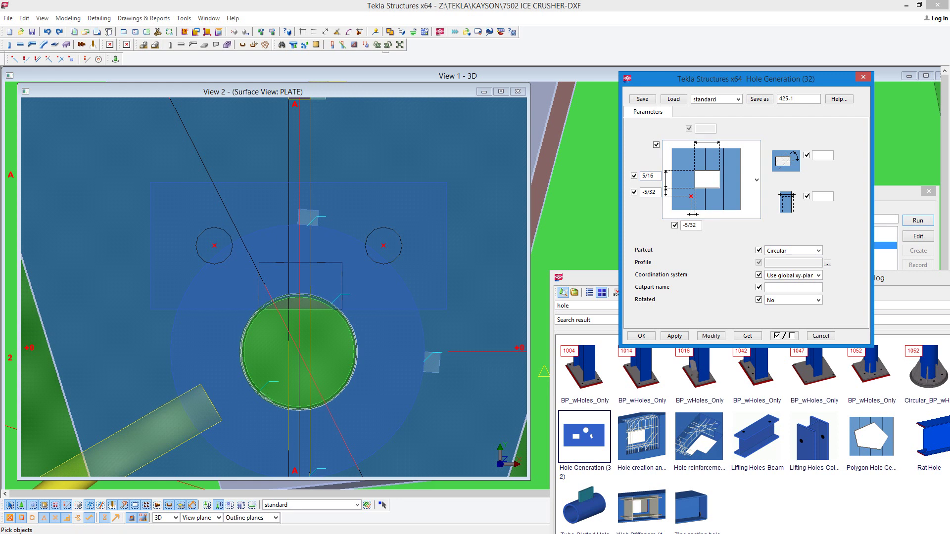
{"action": "double_click", "coordinate": [648, 176]}
{"action": "double_click", "coordinate": [649, 192]}
{"action": "left_click_drag", "start_coordinate": [697, 226], "coordinate": [682, 225]}
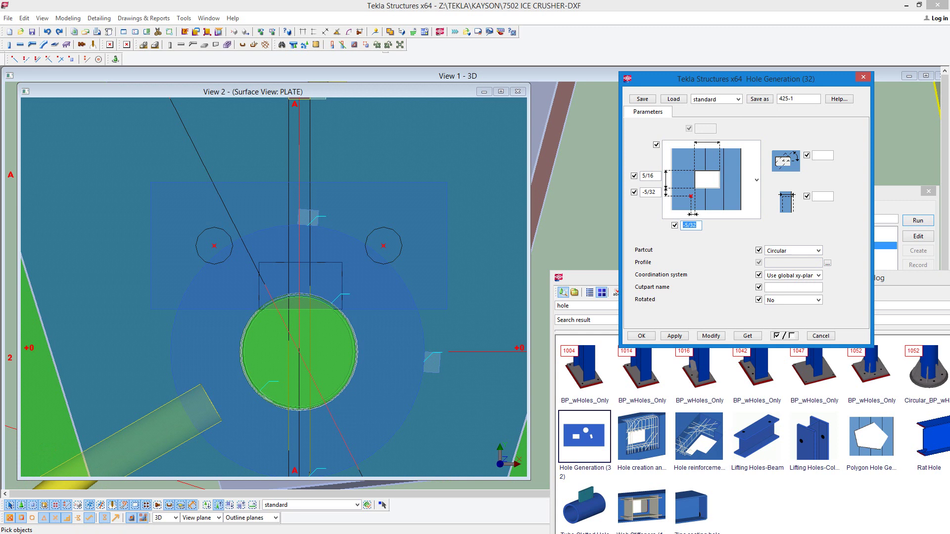
{"action": "left_click", "coordinate": [674, 336]}
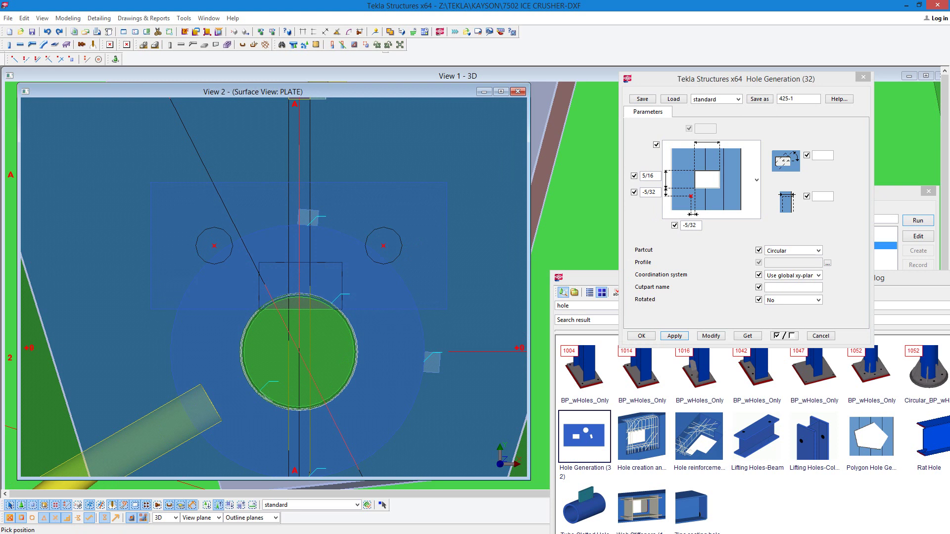
Step: Cut a 5/16 circular hole in the large plate at the centre point of each bolt hole
{"action": "left_click", "coordinate": [215, 245]}
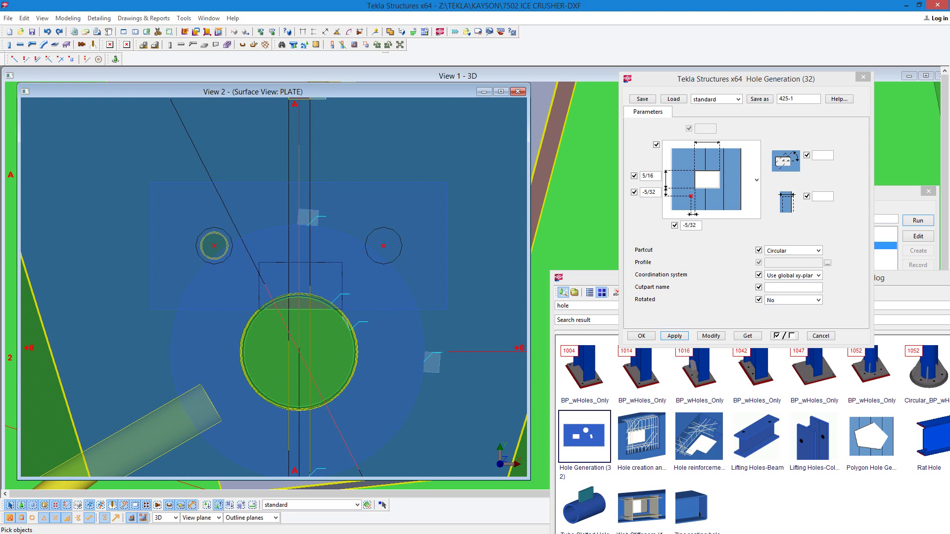
{"action": "middle_click", "coordinate": [73, 335]}
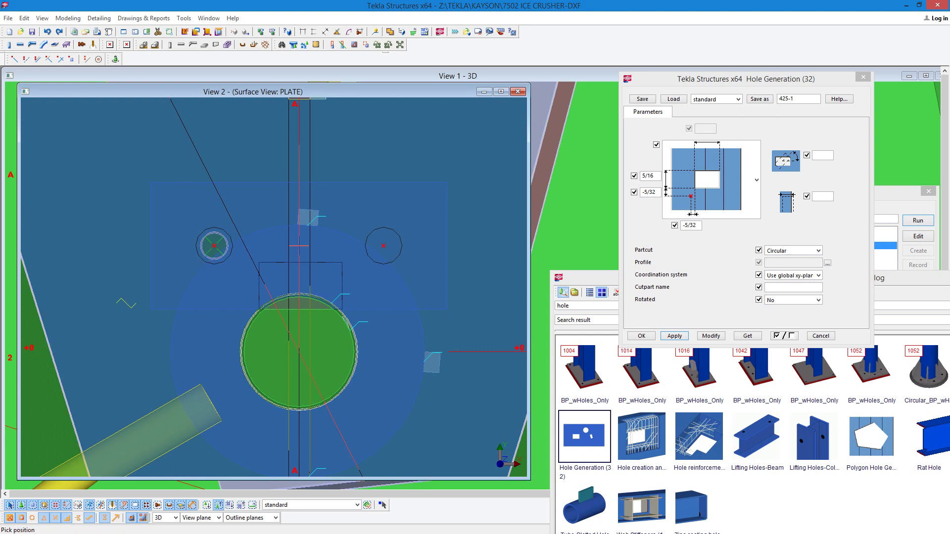
{"action": "left_click", "coordinate": [384, 246]}
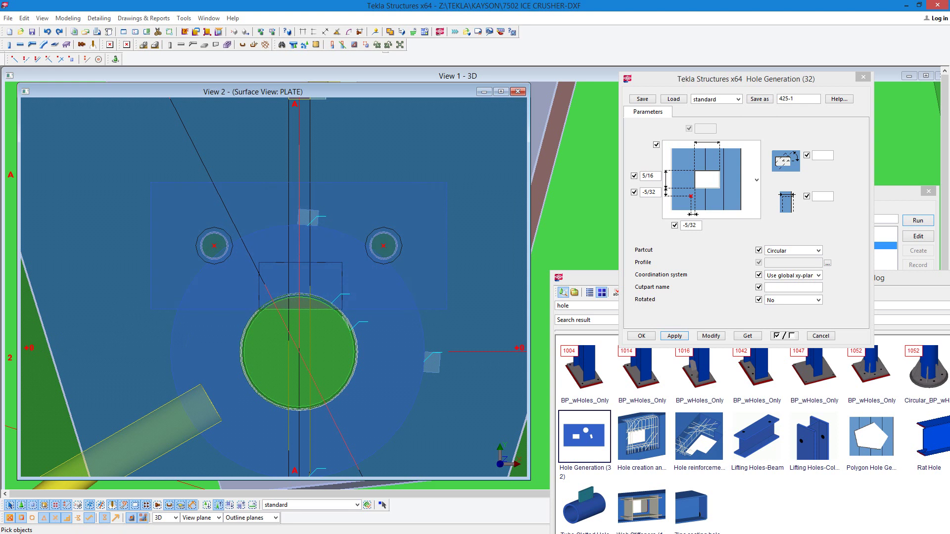